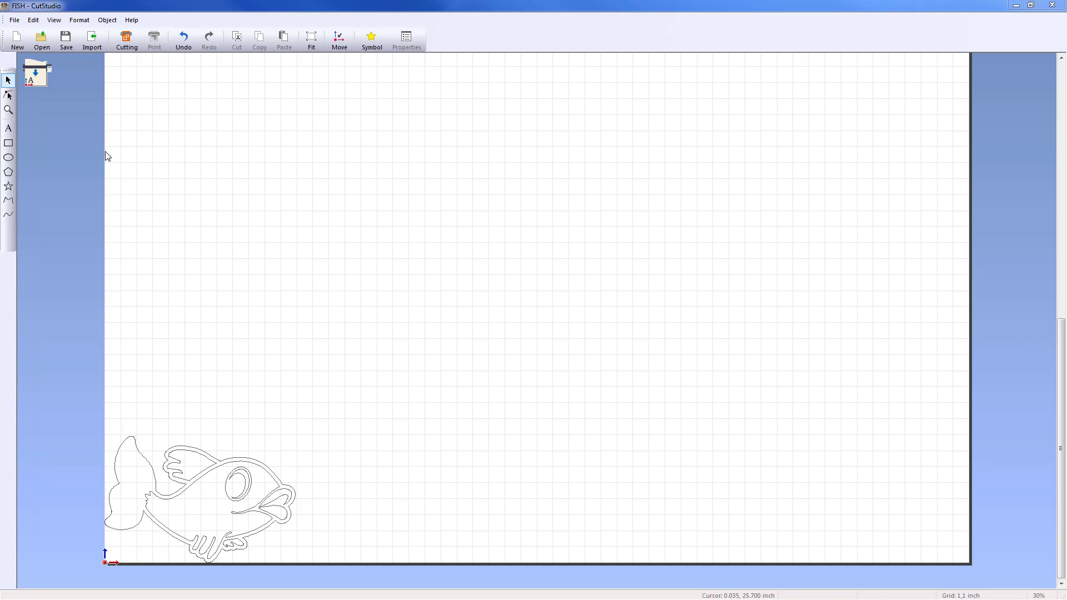
Select the fish outline so the status bar shows its size, about 8.4 by 6.1 inches.
{"action": "left_click", "coordinate": [208, 505]}
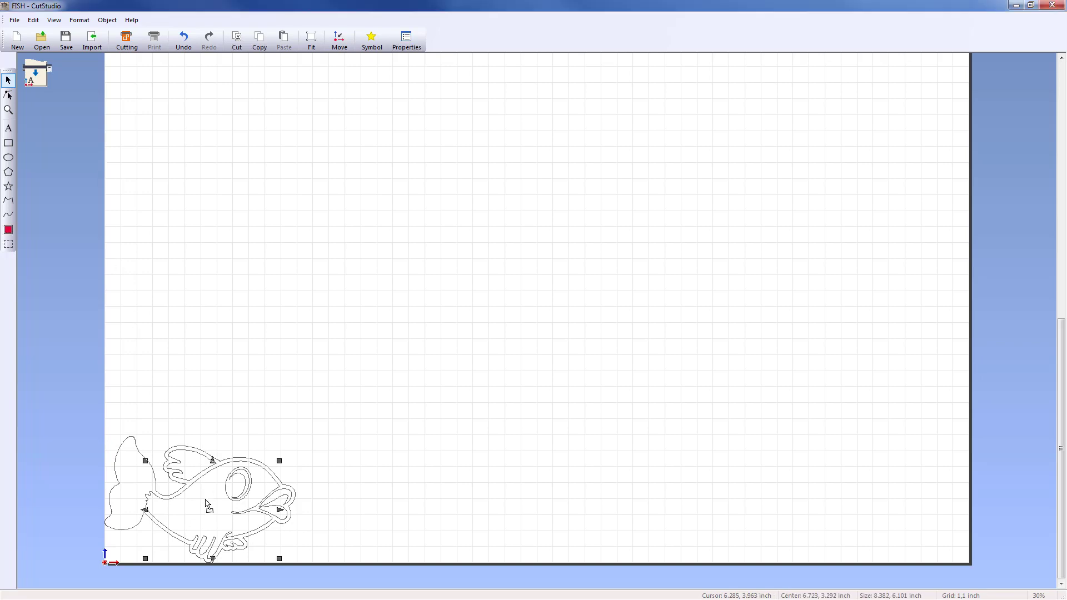